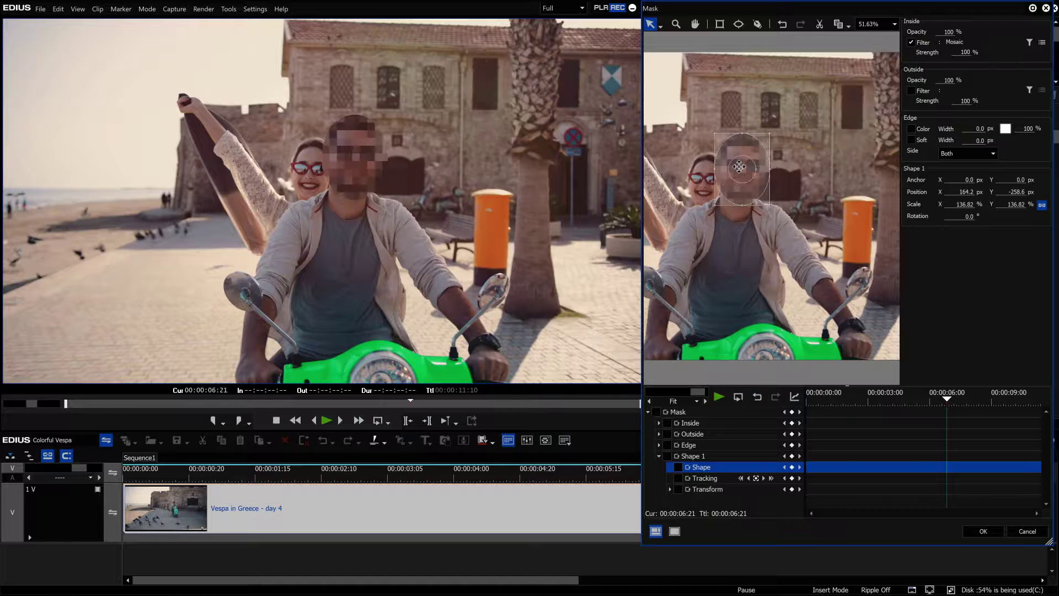
Step: Track the mosaic face mask forward from 00:00:06:21 to the clip's end, play back the result and apply the mask
click(771, 478)
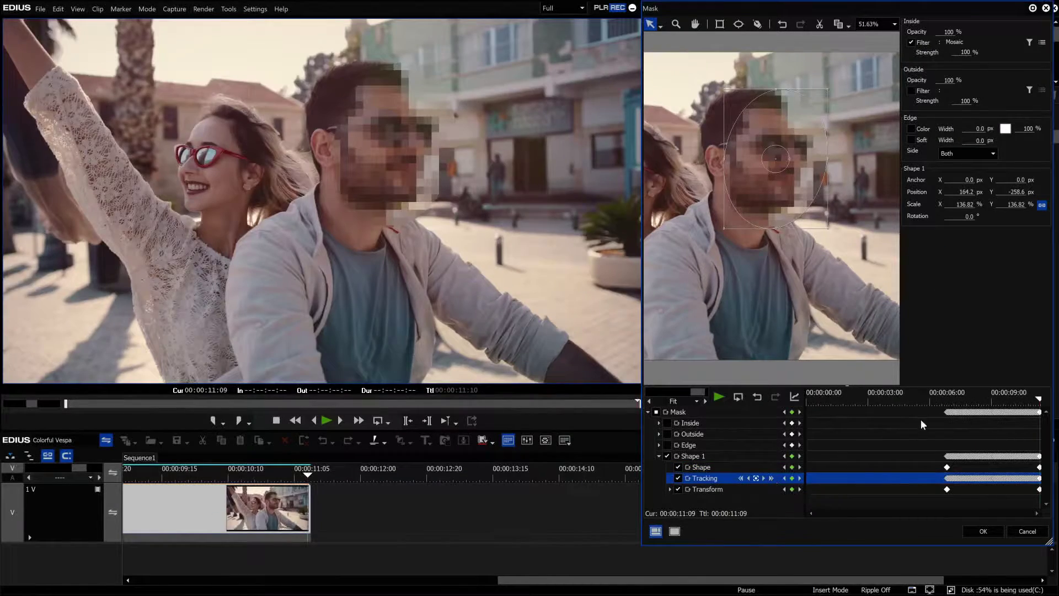
click(947, 405)
key(space)
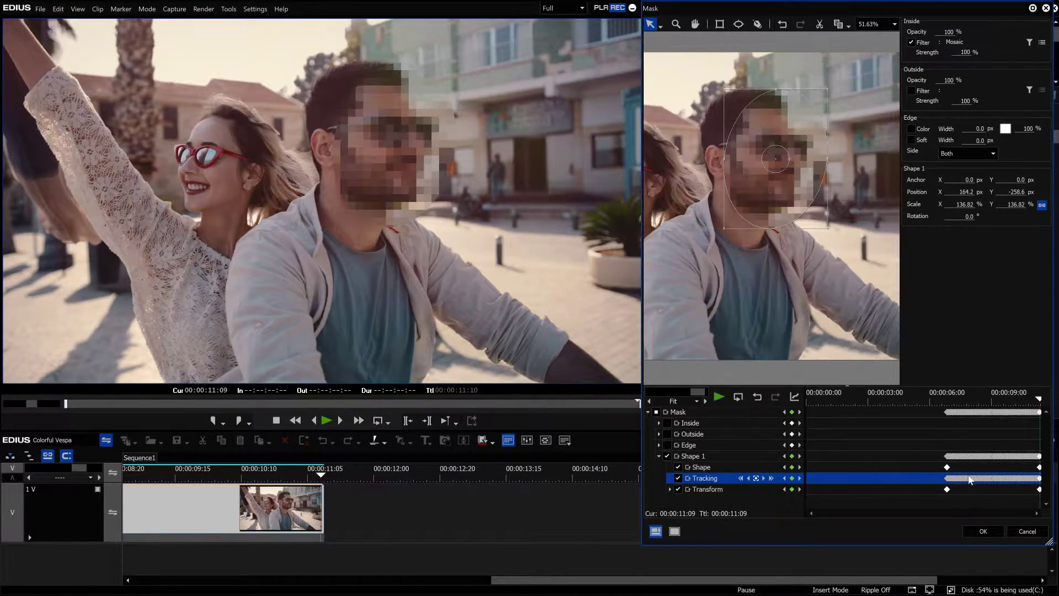
click(984, 531)
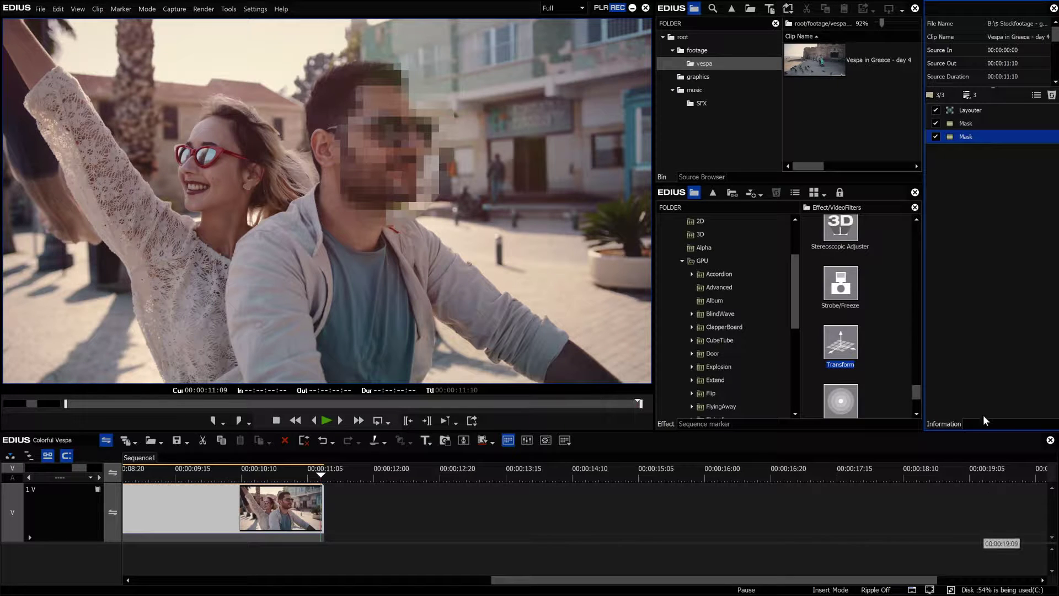
Step: Add the Transform video filter to the Vespa in Greece clip and open its settings in tracking mode
click(971, 112)
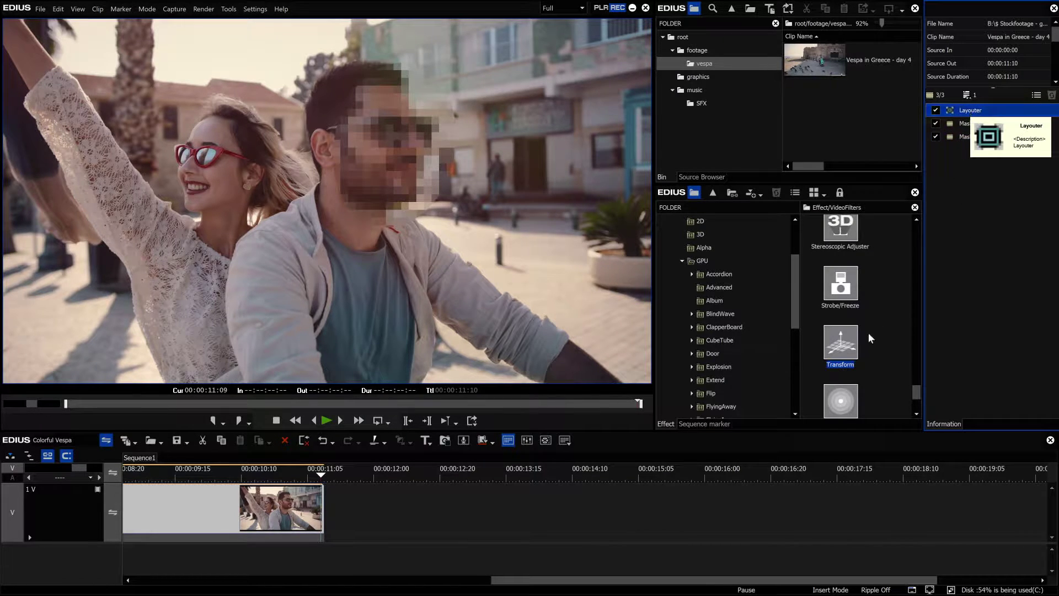
drag(842, 353, 203, 512)
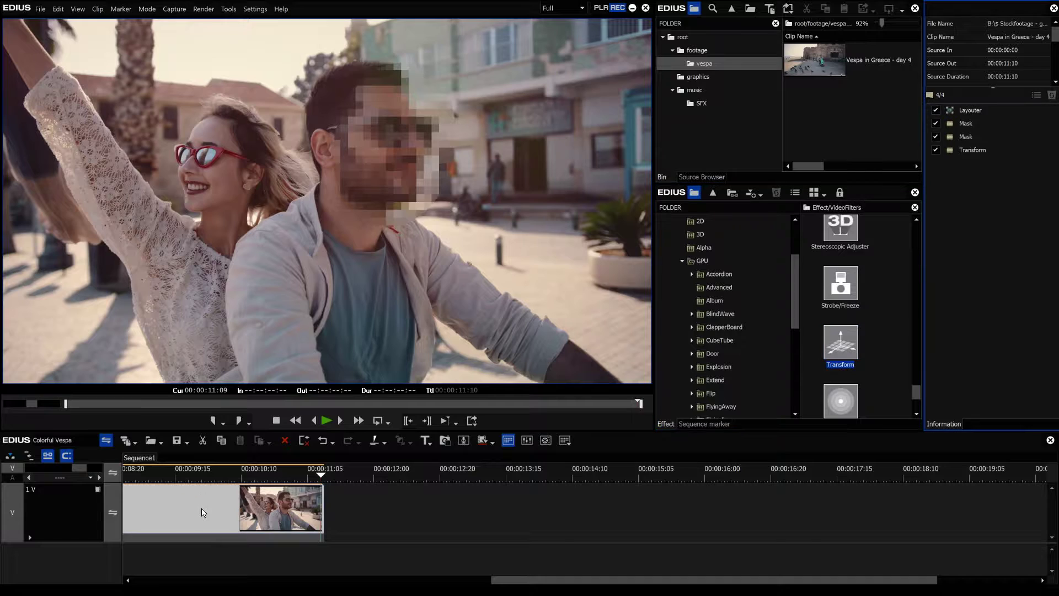
double_click(965, 150)
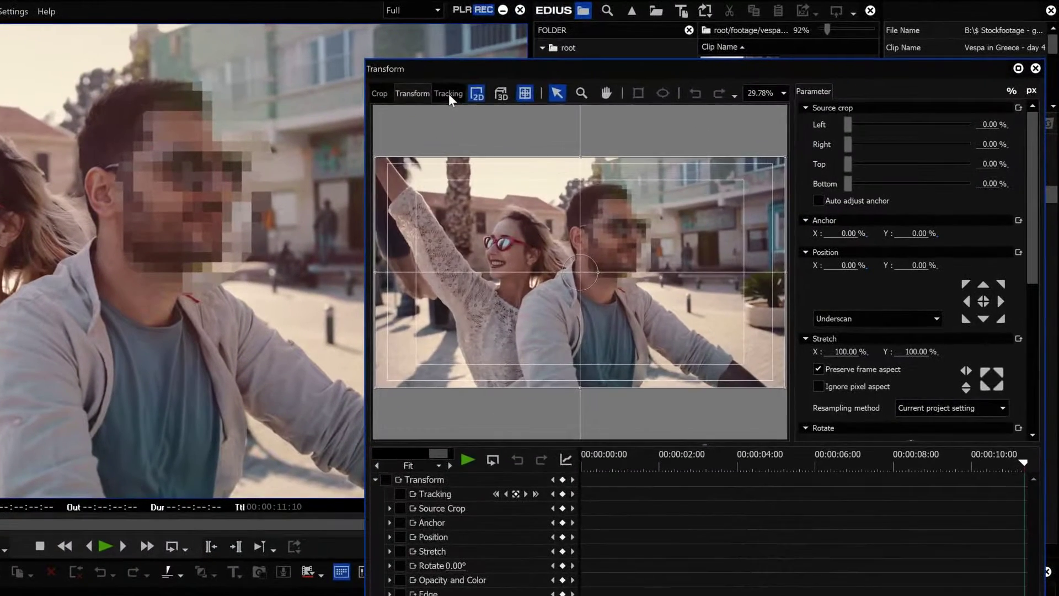
click(533, 81)
click(578, 81)
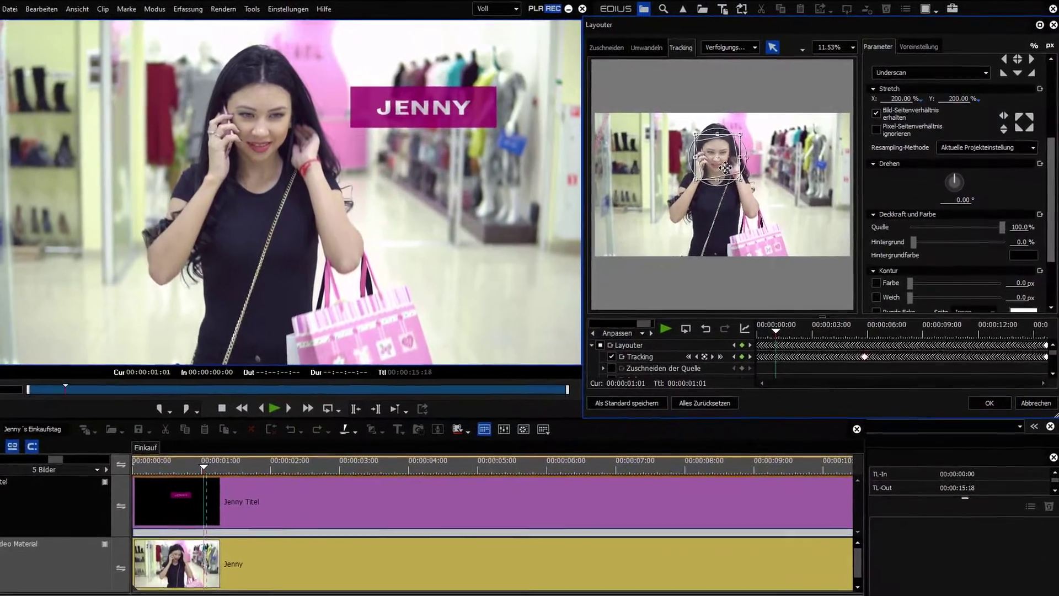
Step: Apply the tracked rotation (Drehung) to the JENNY title in the Layouter, in addition to the position
right_click(735, 161)
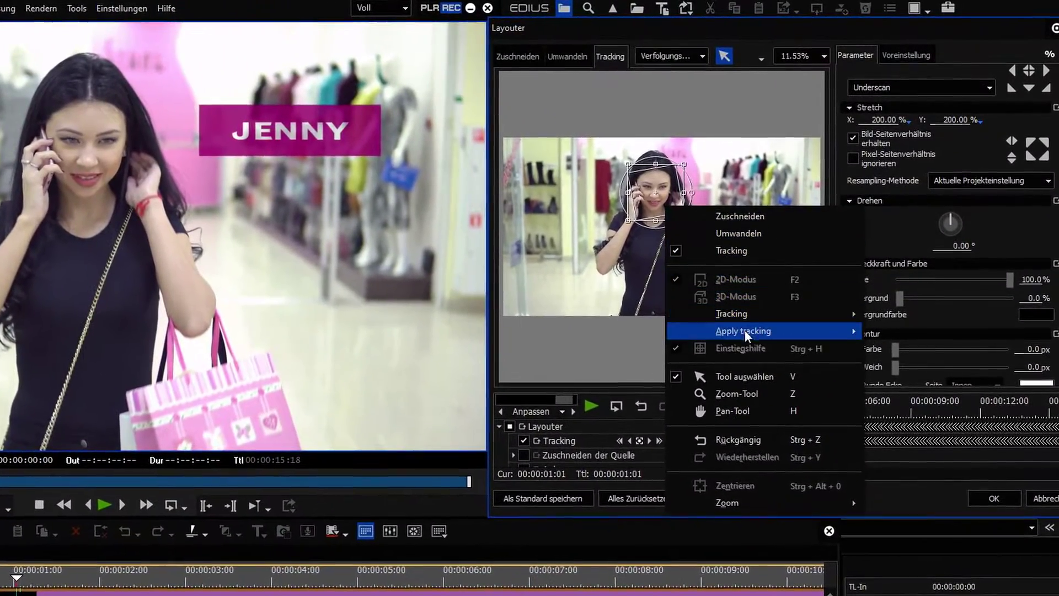
mouse_move(811, 298)
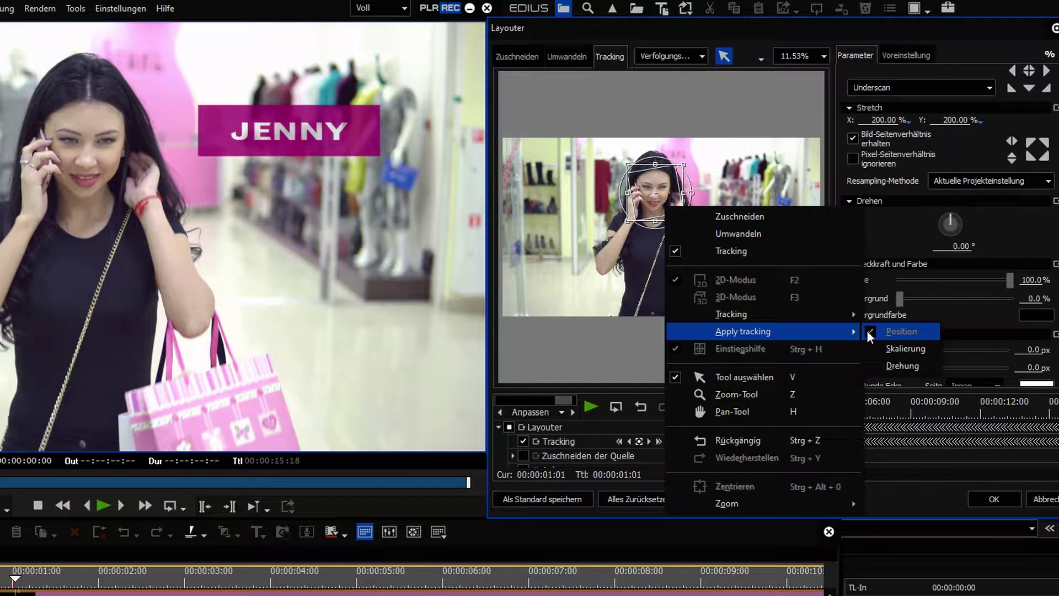
click(876, 366)
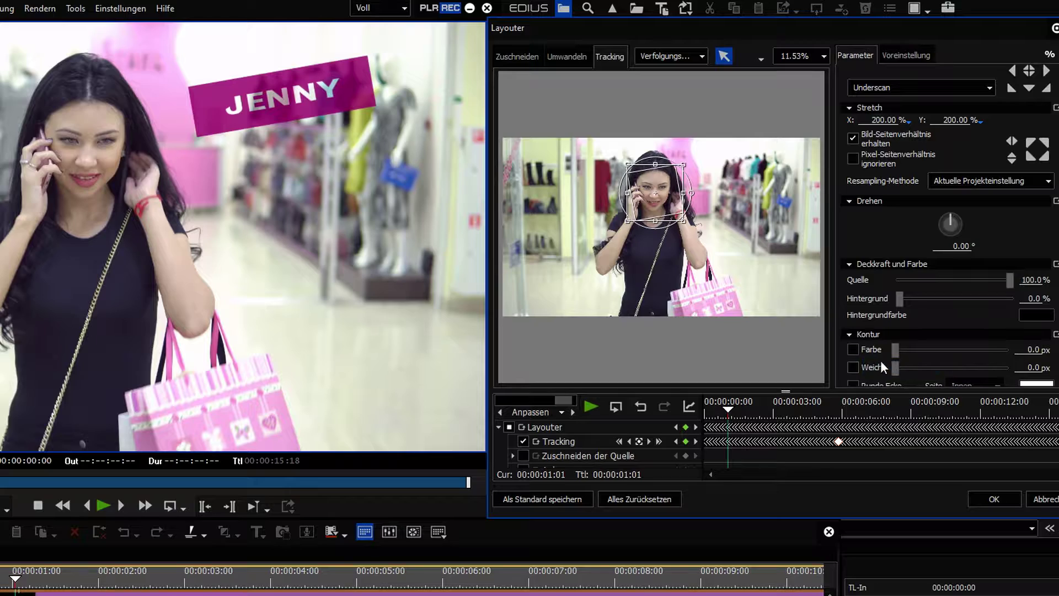
Step: Set the JENNY title's rotation to 16.10° and play the tracked title
click(936, 252)
text(16,10)
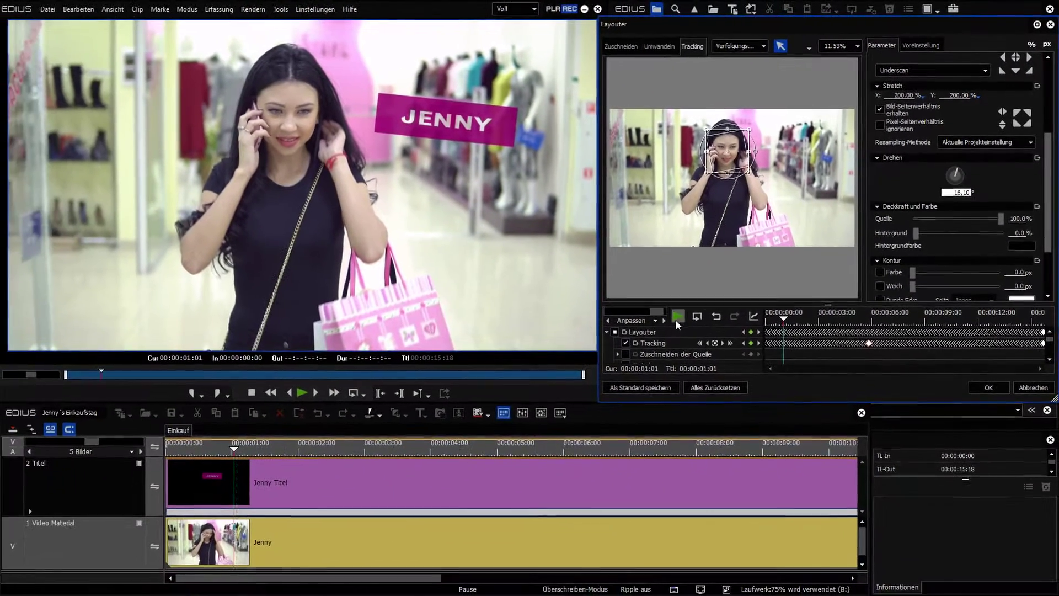
click(677, 318)
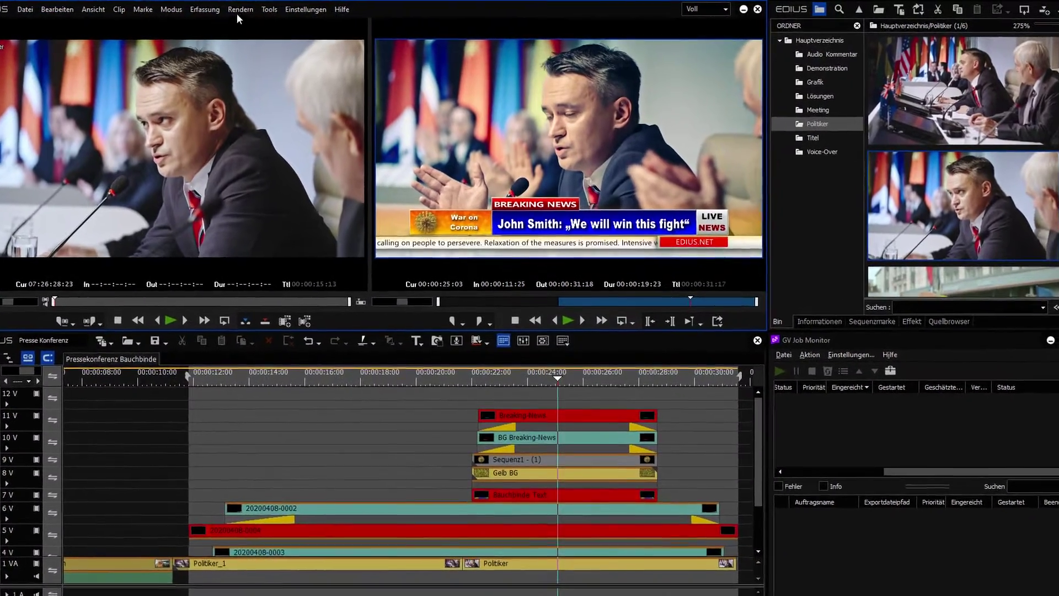
Step: Render the in/out range of the Pressekonferenz Bauchbinde sequence and add the result to the timeline
click(252, 9)
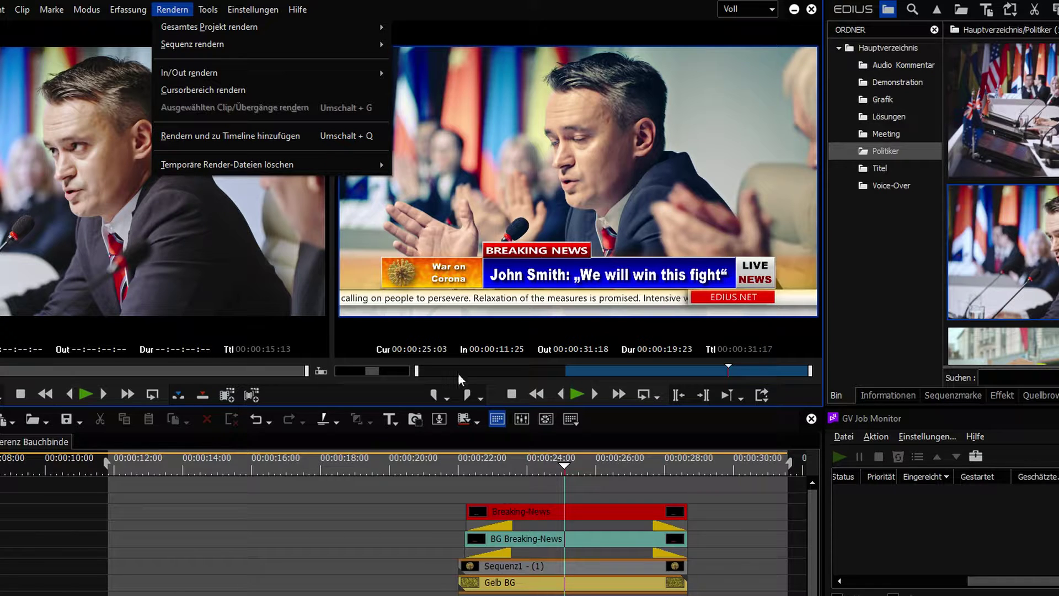
click(475, 422)
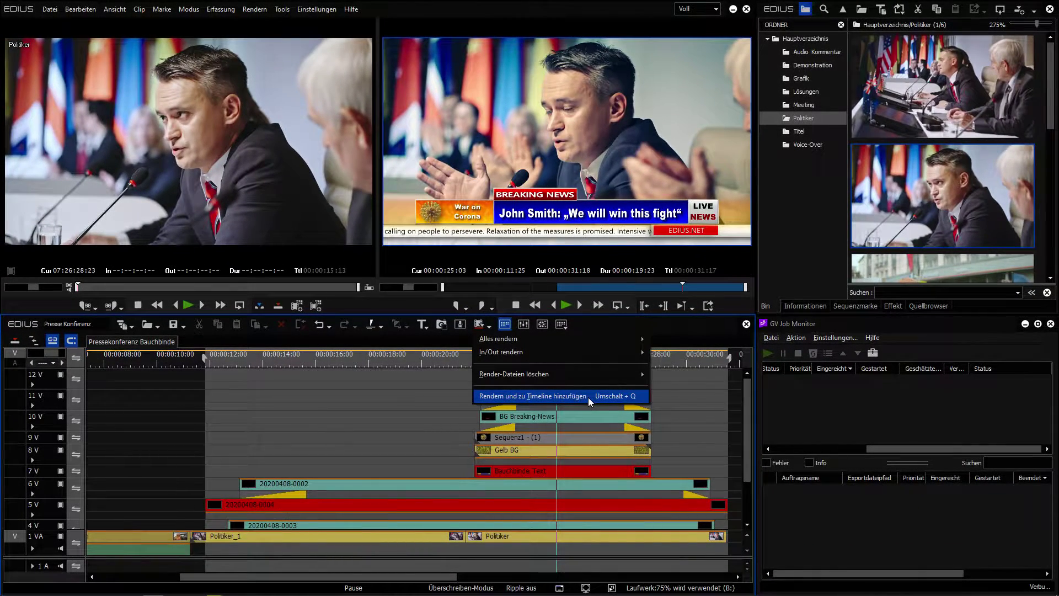
click(587, 397)
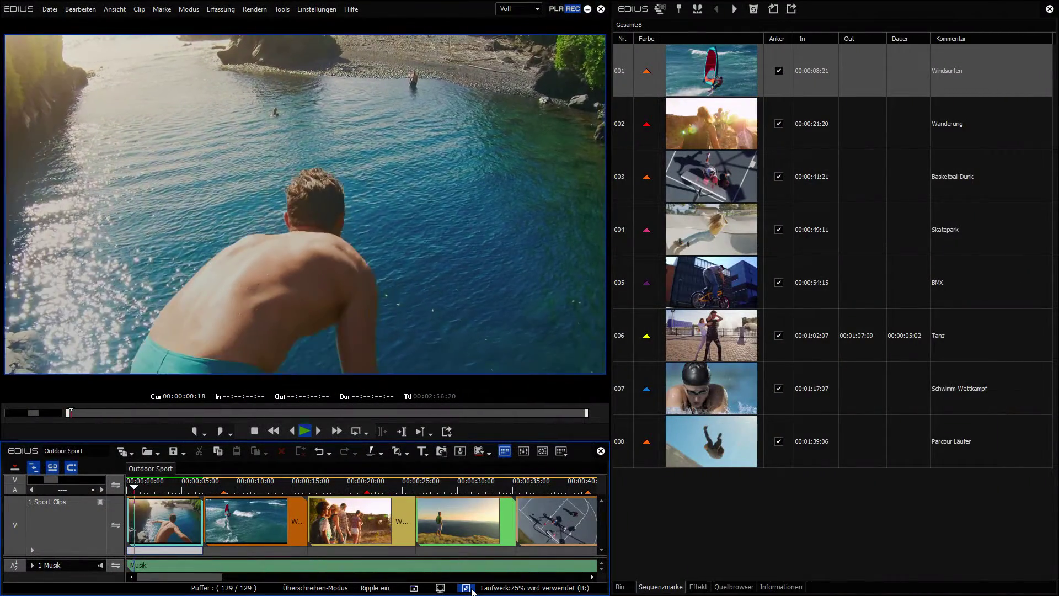
Step: Set a sequence marker at 00:00:02:21 on the cliff jump and comment it "Klippensprung"
key(space)
key(v)
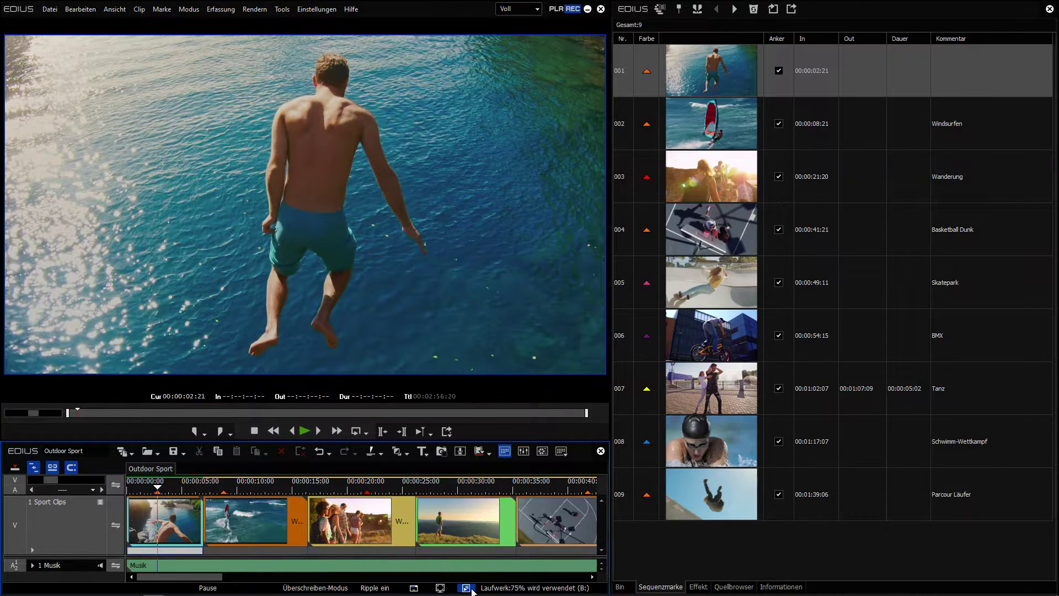
double_click(984, 90)
text(Klippensprung)
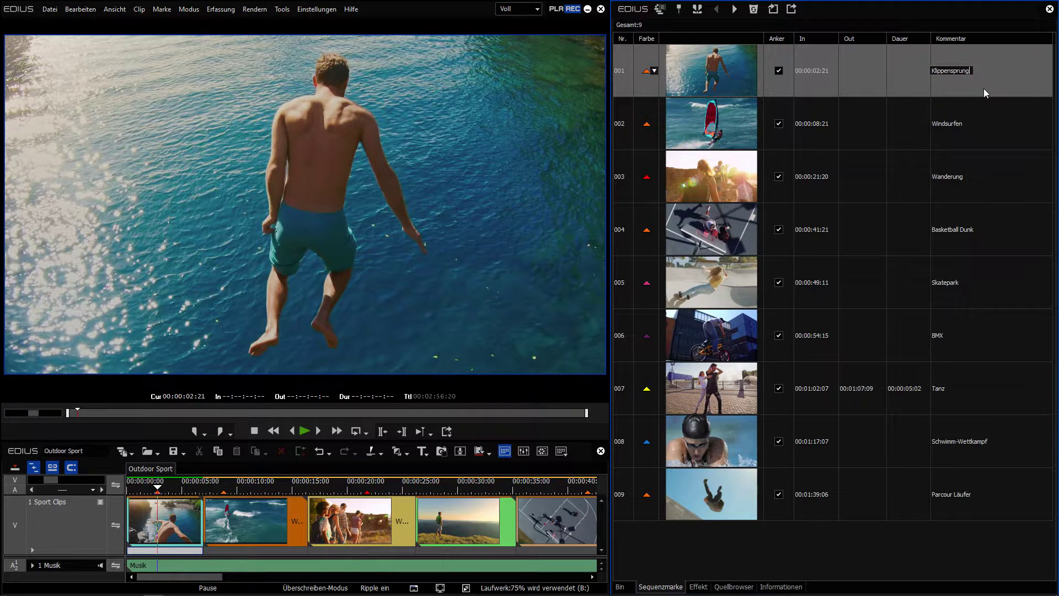
key(Return)
Step: Set an in/out sequence marker from 00:00:27:05 to 00:00:33:23 over the clip of the man on the hill
click(428, 489)
key(i)
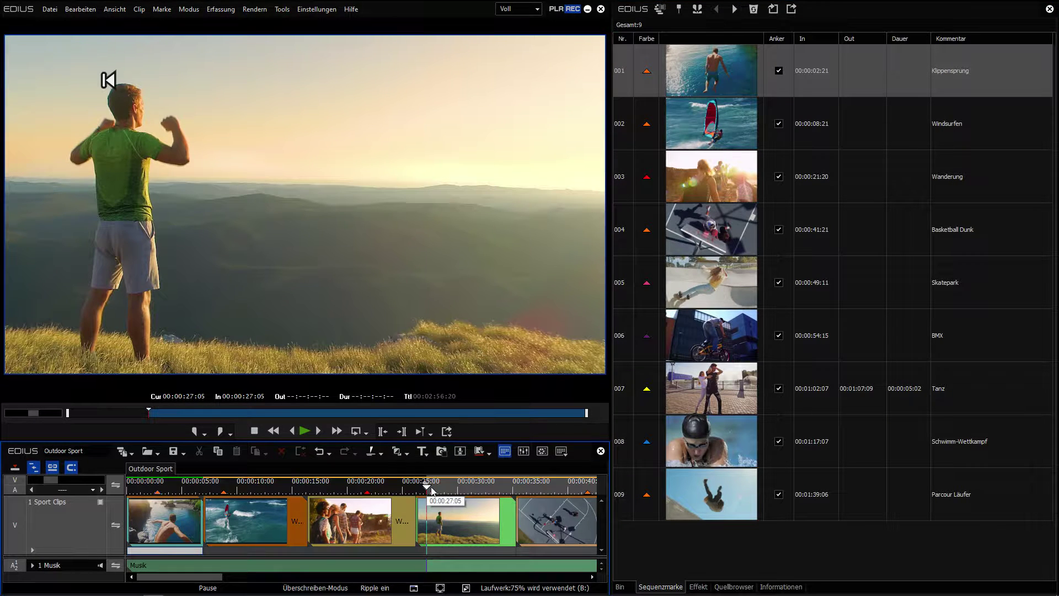
click(501, 490)
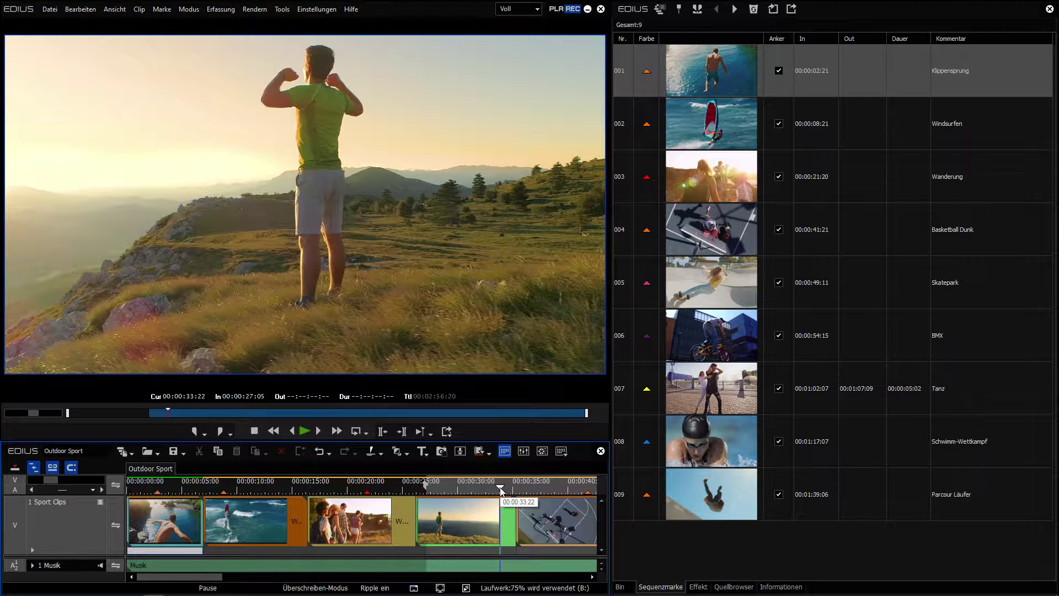
key(o)
right_click(654, 551)
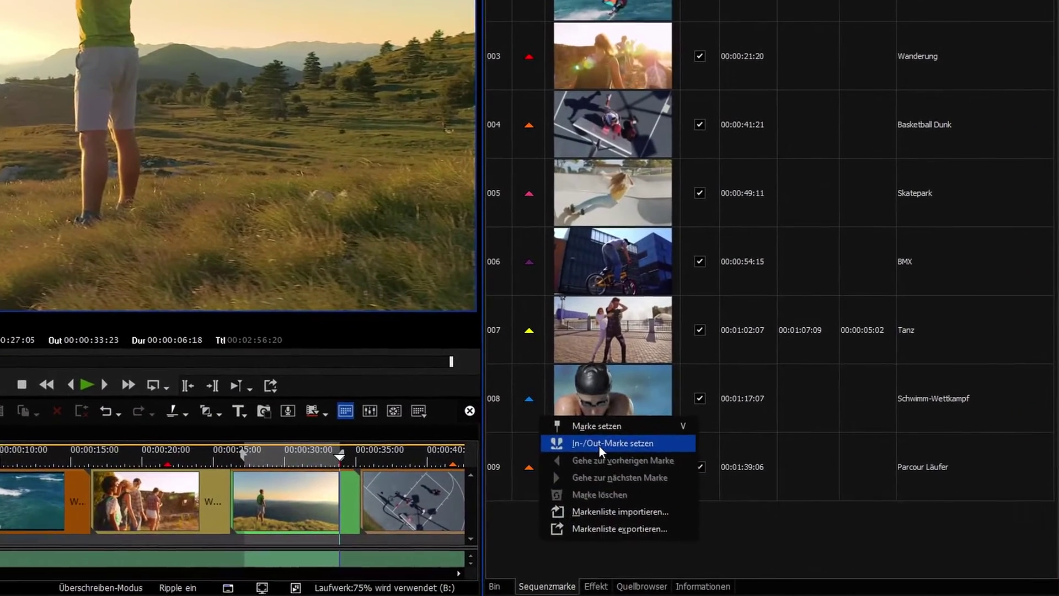
click(599, 445)
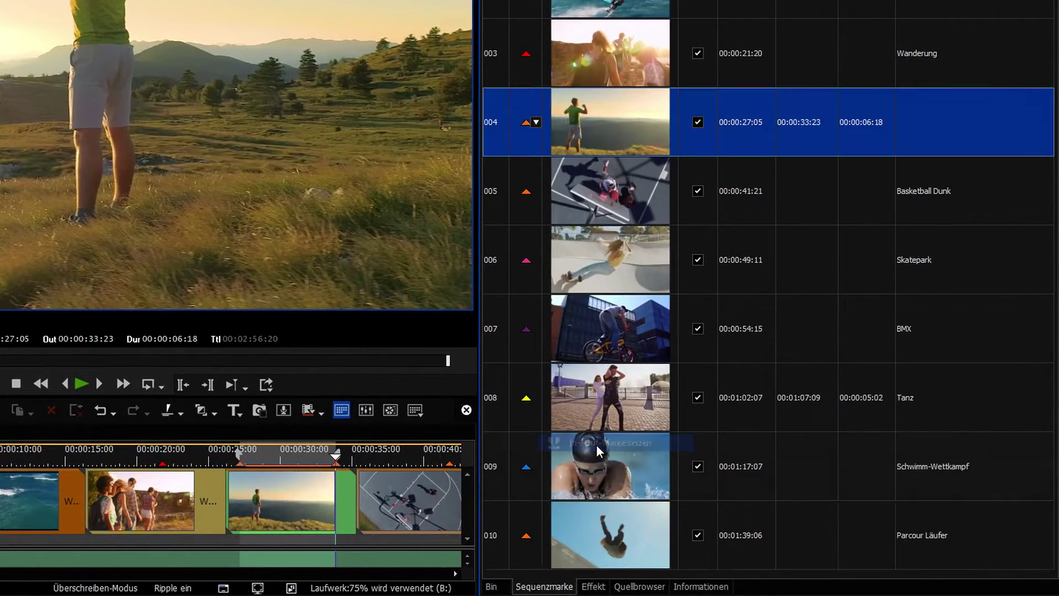
Step: Enter the comment "Berglauf" for the new in/out marker
click(943, 137)
text(Berglauf)
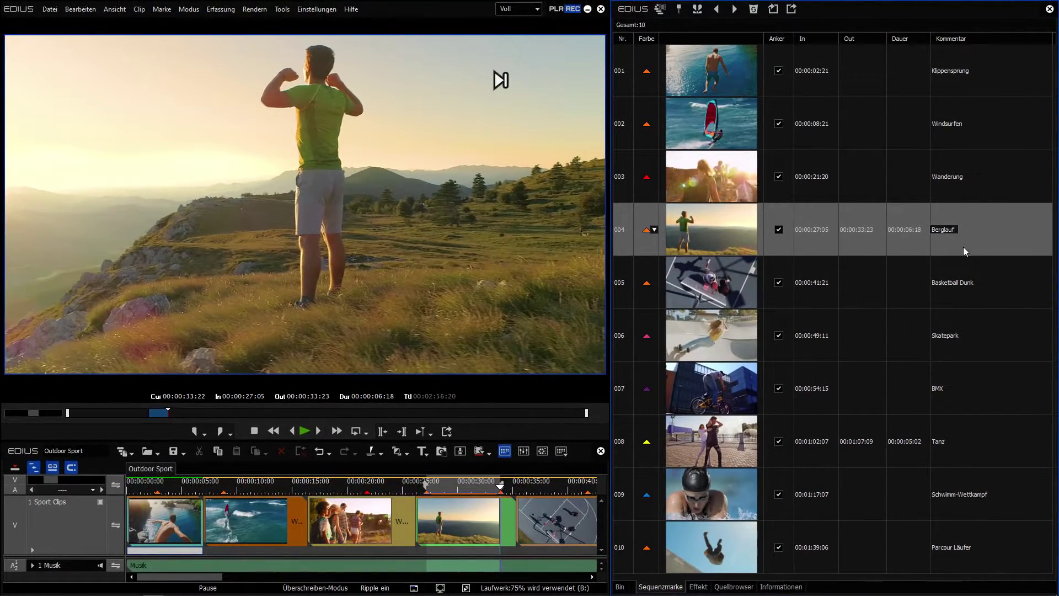
key(Return)
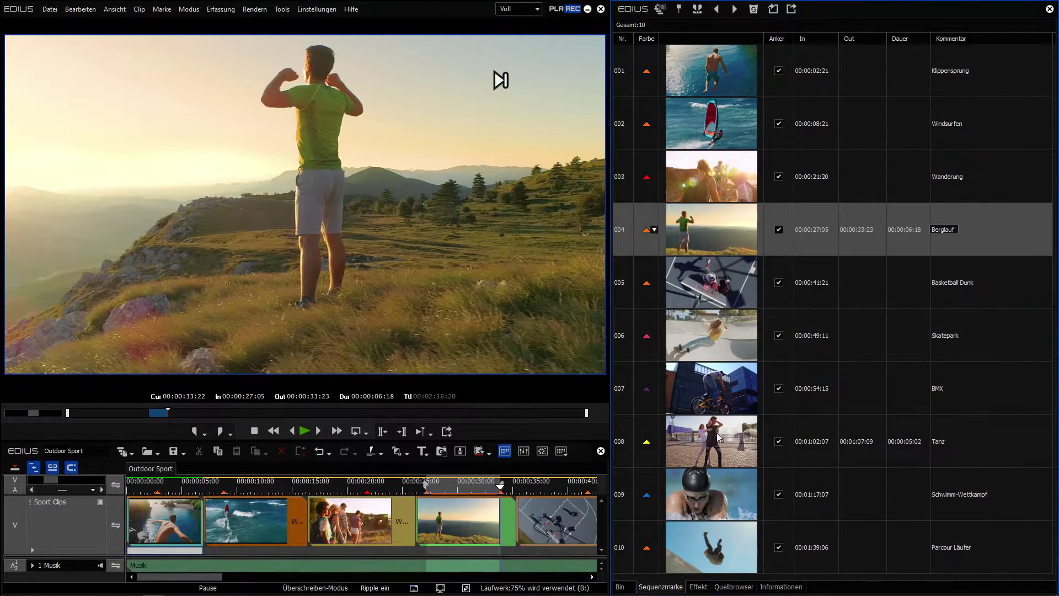
Step: Jump the timeline to the Tanz, Skatepark and Schwimm-Wettkampf markers using the marker list
click(716, 441)
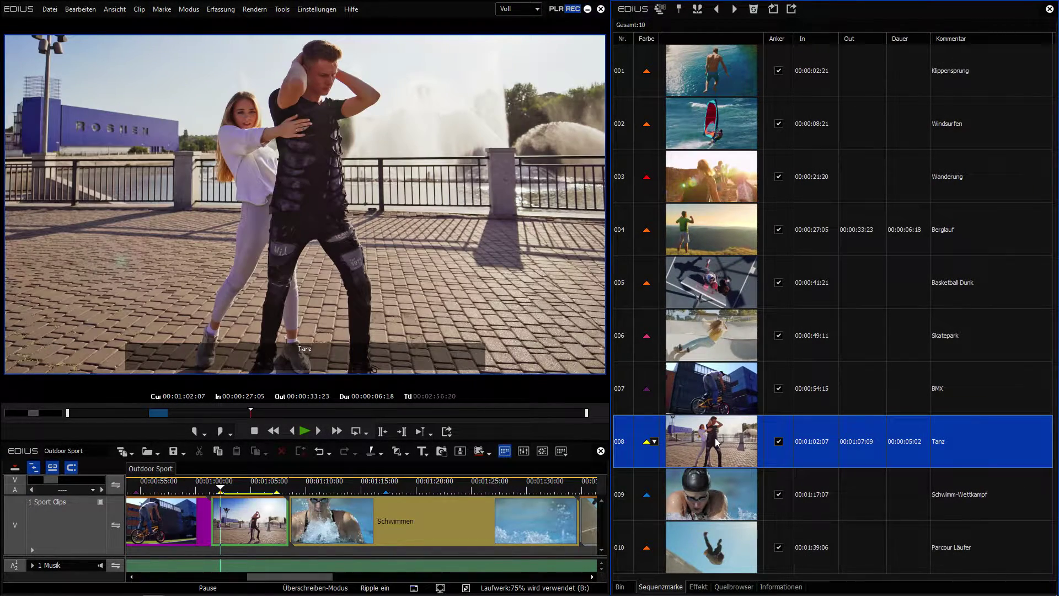
click(706, 342)
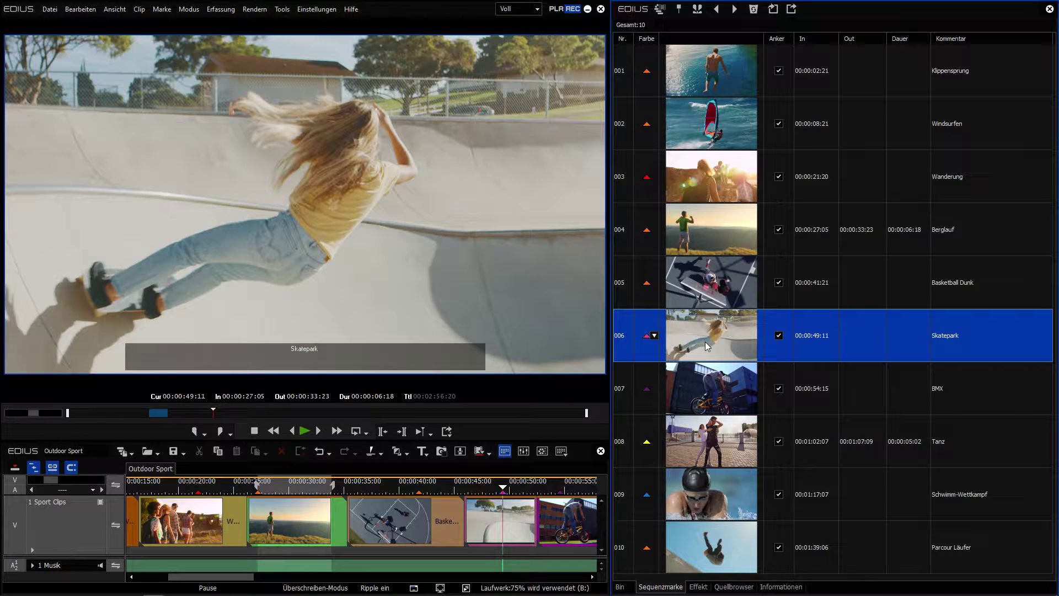
click(706, 500)
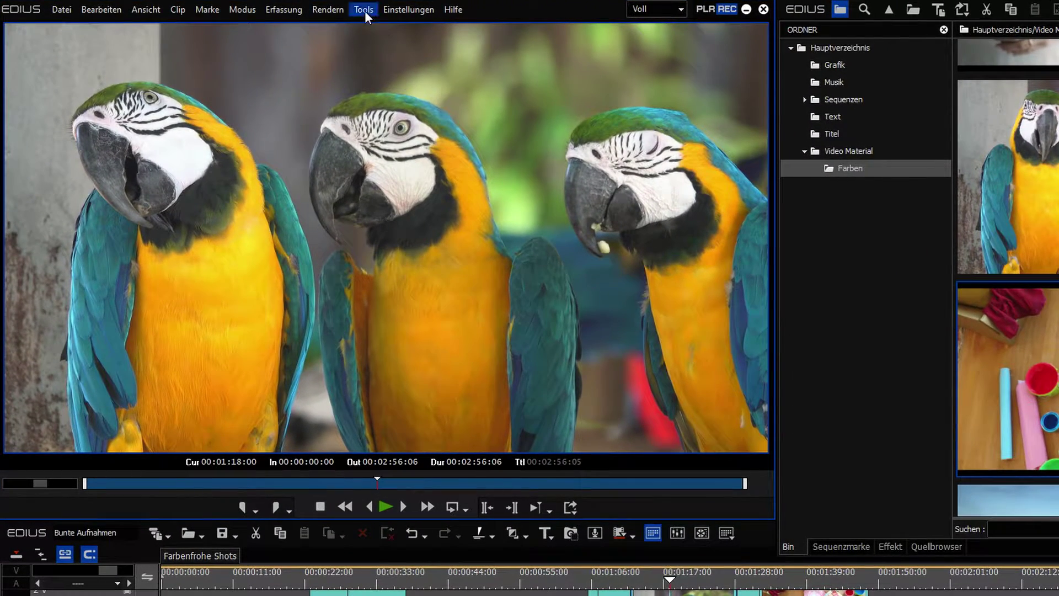
Step: Open the GV Job Monitor and cancel the vgchg.mp4, Parrot.mp4 and Colors.mp4 export jobs
click(365, 11)
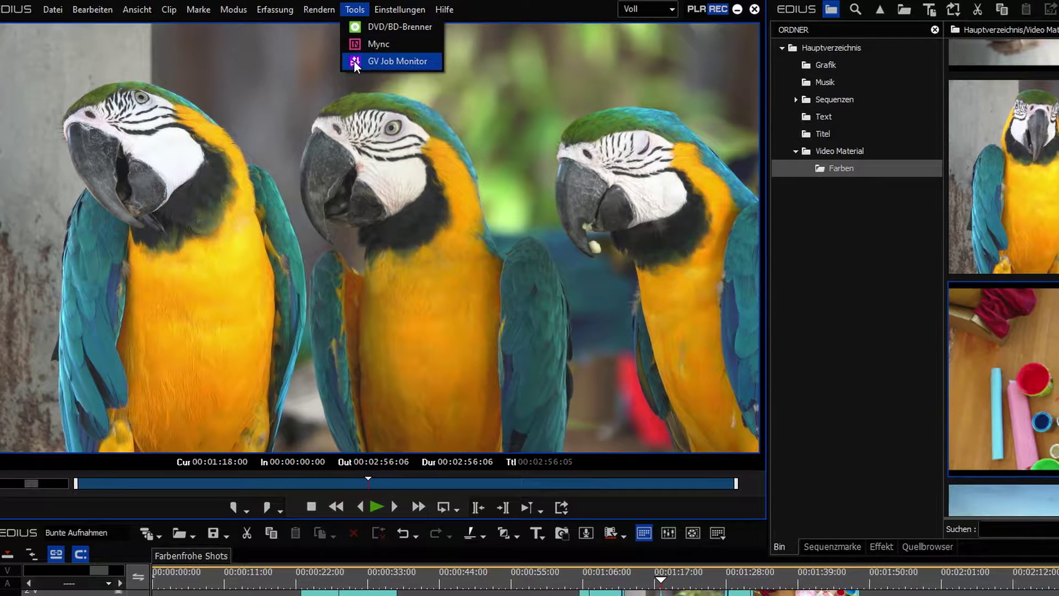
click(353, 60)
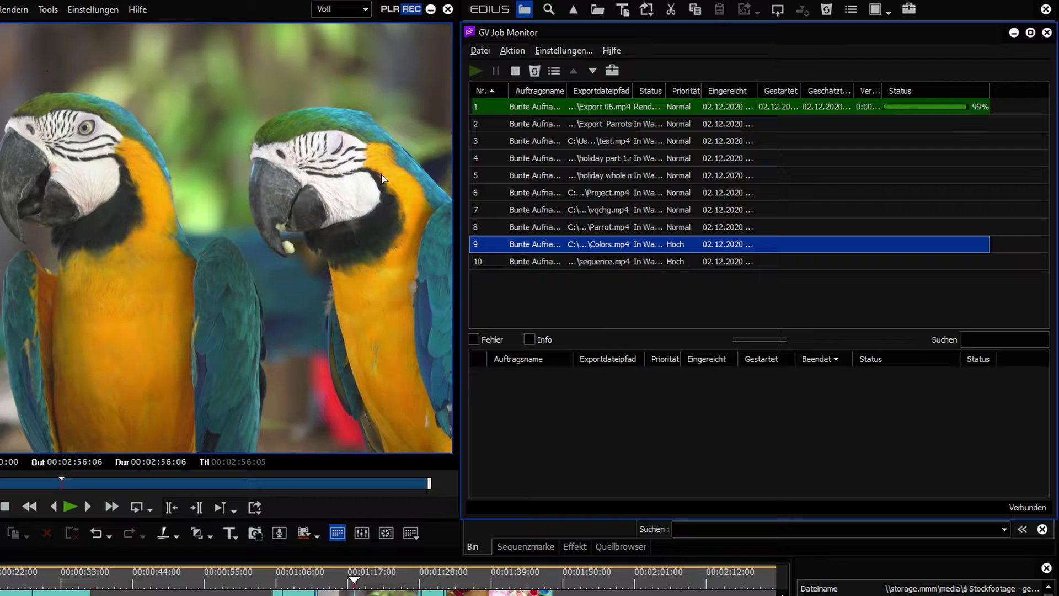
shift+click(513, 207)
right_click(512, 208)
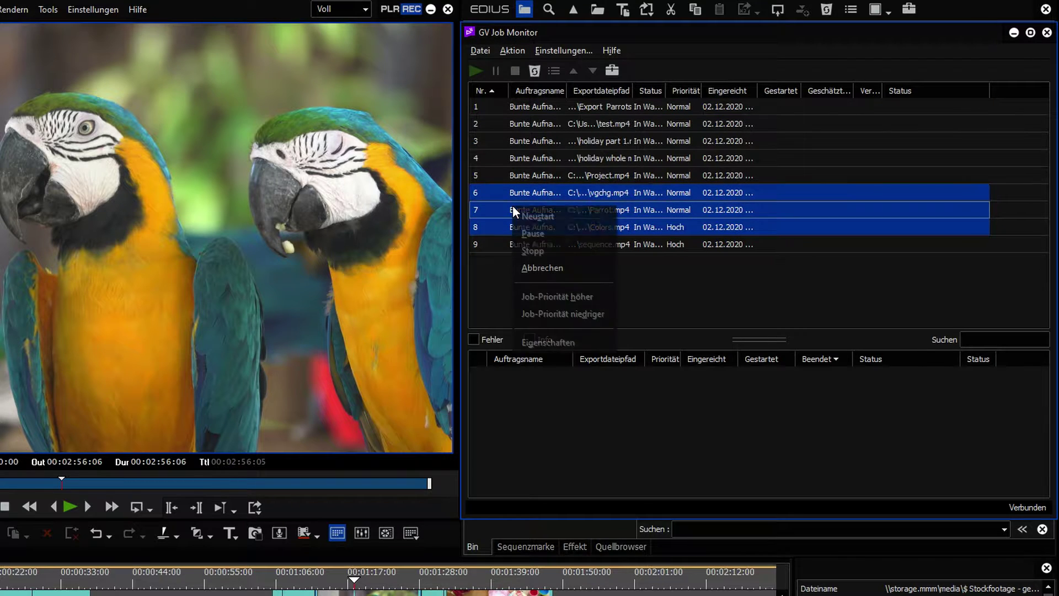
click(538, 269)
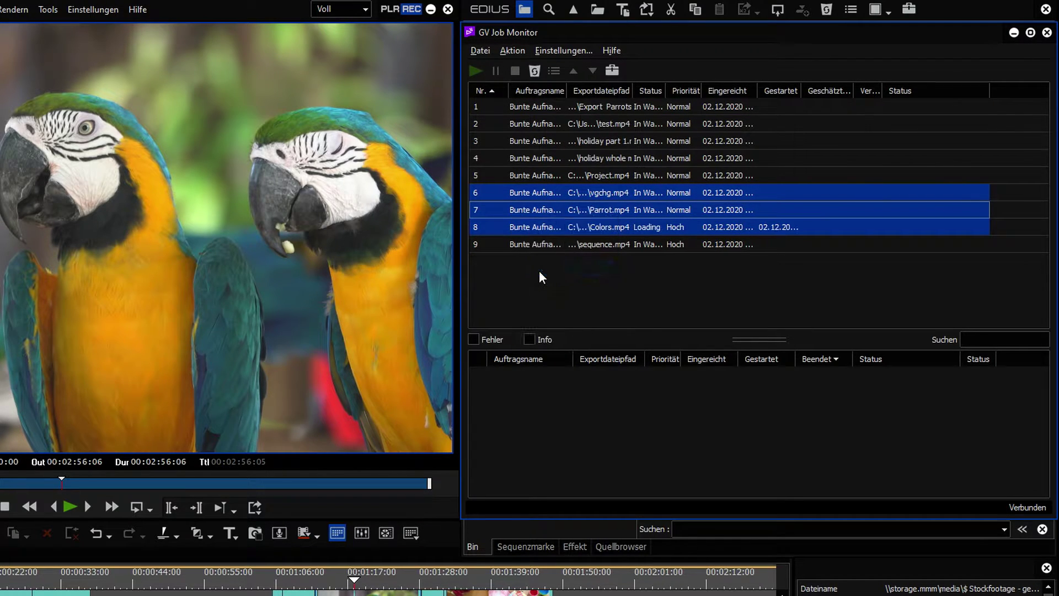
Step: Cancel the queued "holiday part 1" and "holiday whole" export jobs together
click(541, 158)
shift+click(540, 140)
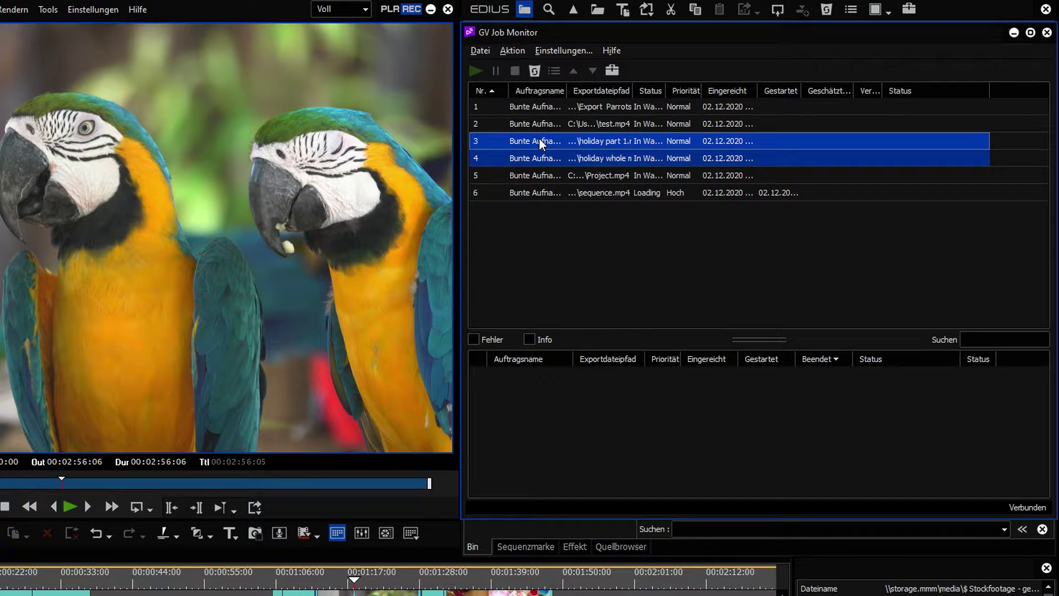
right_click(539, 142)
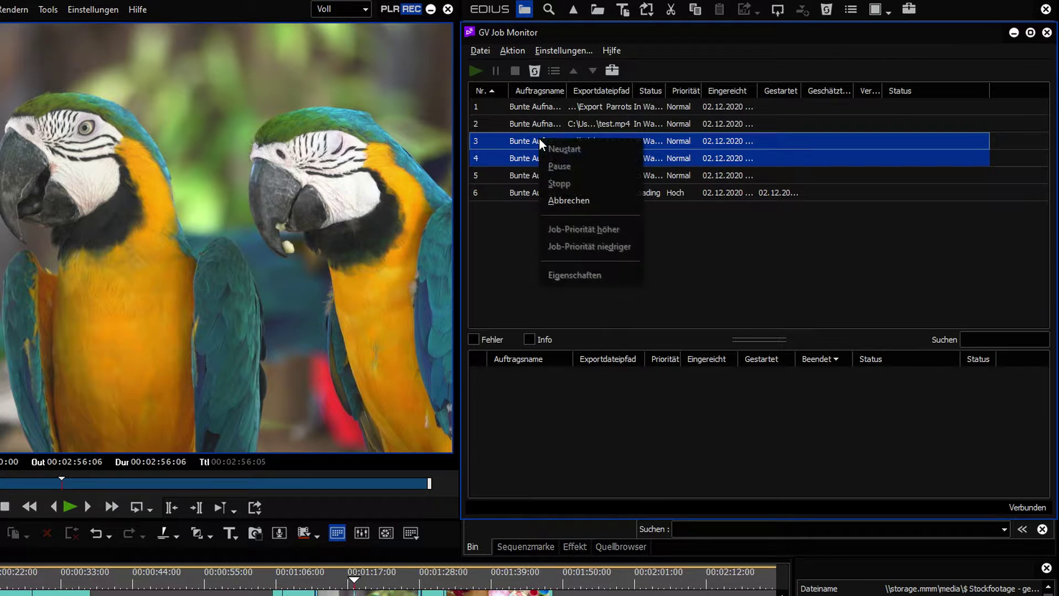
click(558, 199)
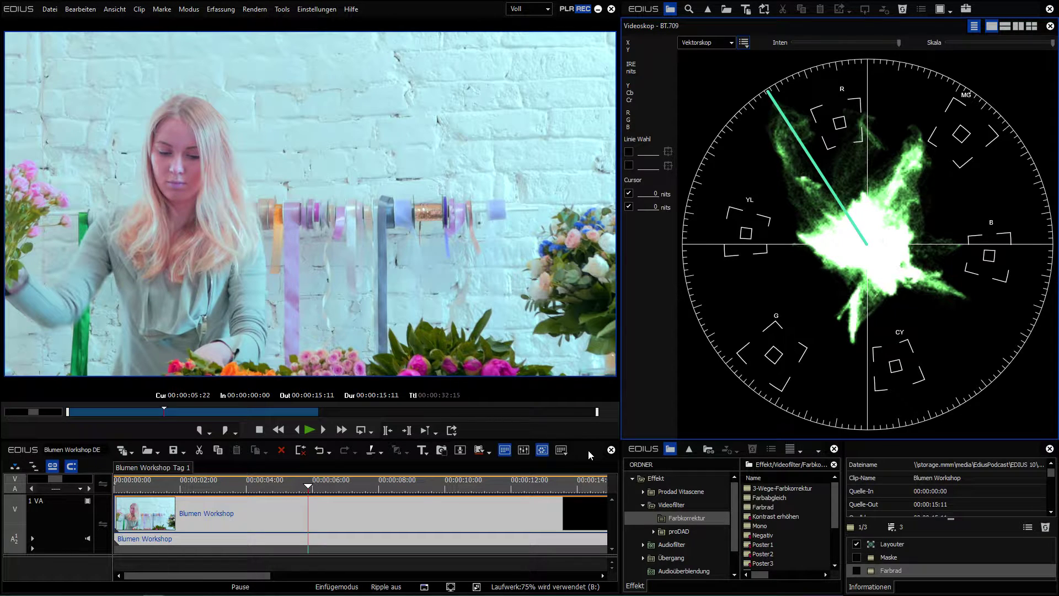
Step: Switch the vectorscope to coloured display and enable the Maske filter on the Blumen Workshop clip
click(747, 49)
click(746, 69)
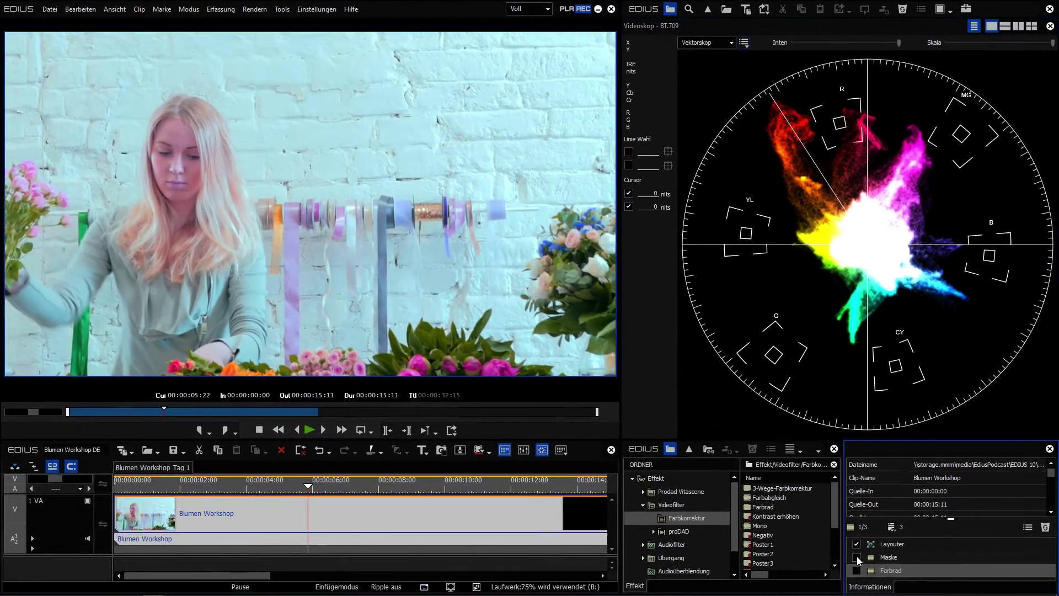
click(856, 557)
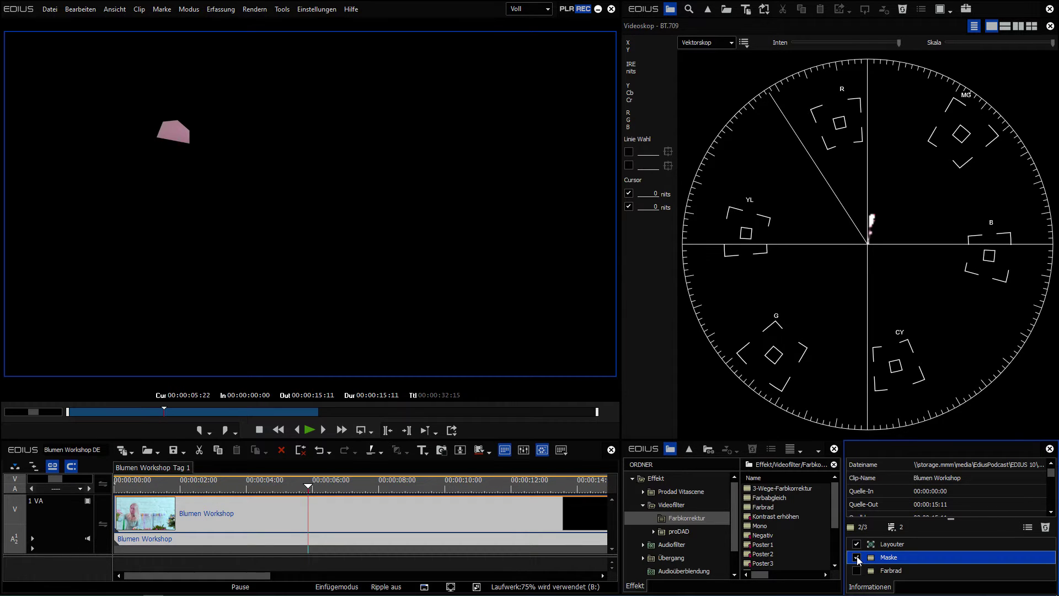
Step: Enable the Farbrad filter, rotate its hue to about 41° towards the skin-tone line, and disable the Maske filter
click(858, 571)
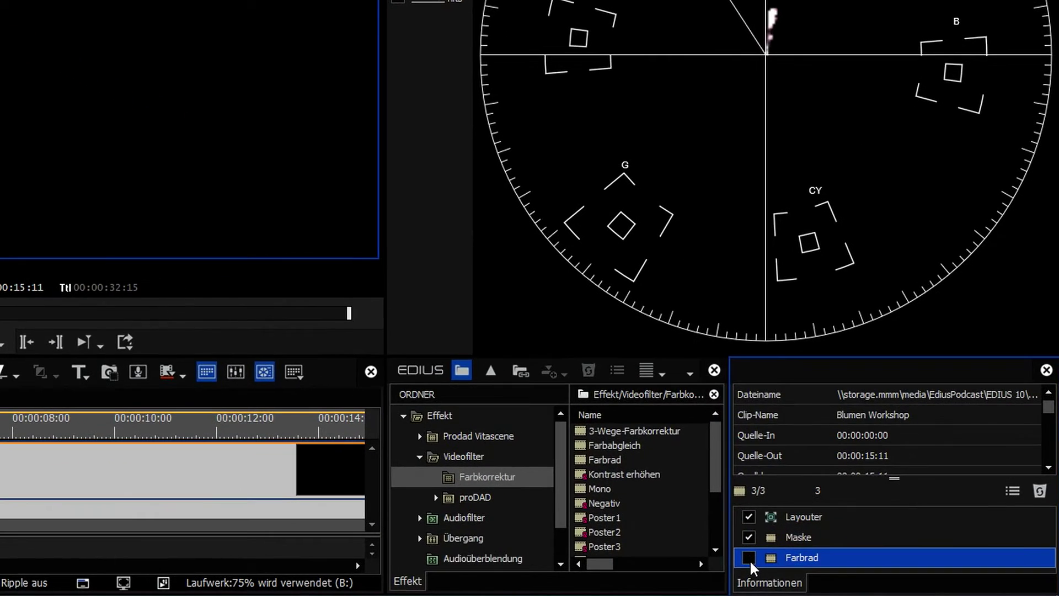
click(749, 557)
double_click(789, 559)
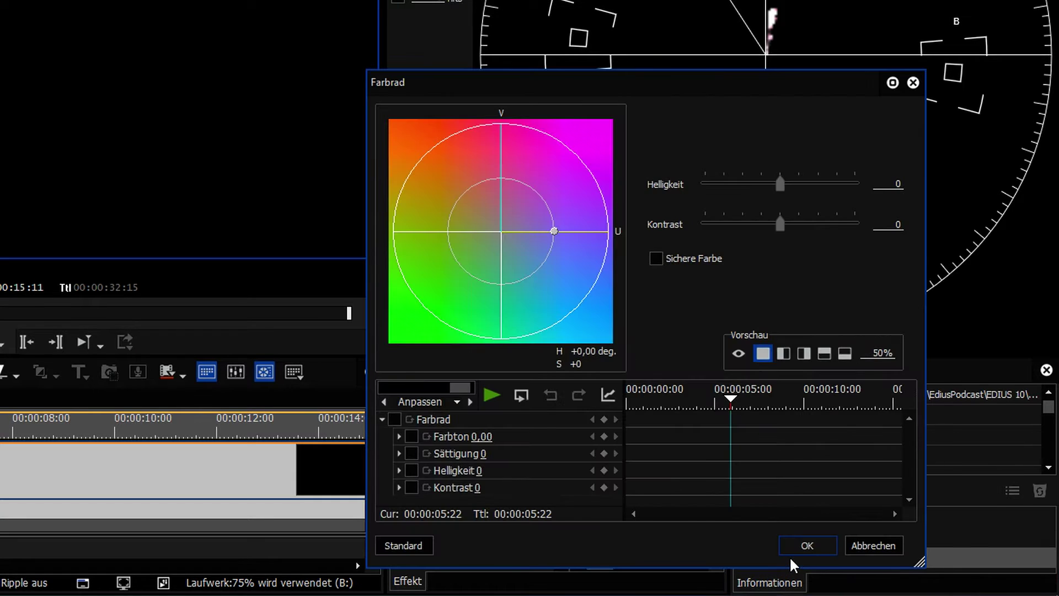
drag(576, 237, 573, 178)
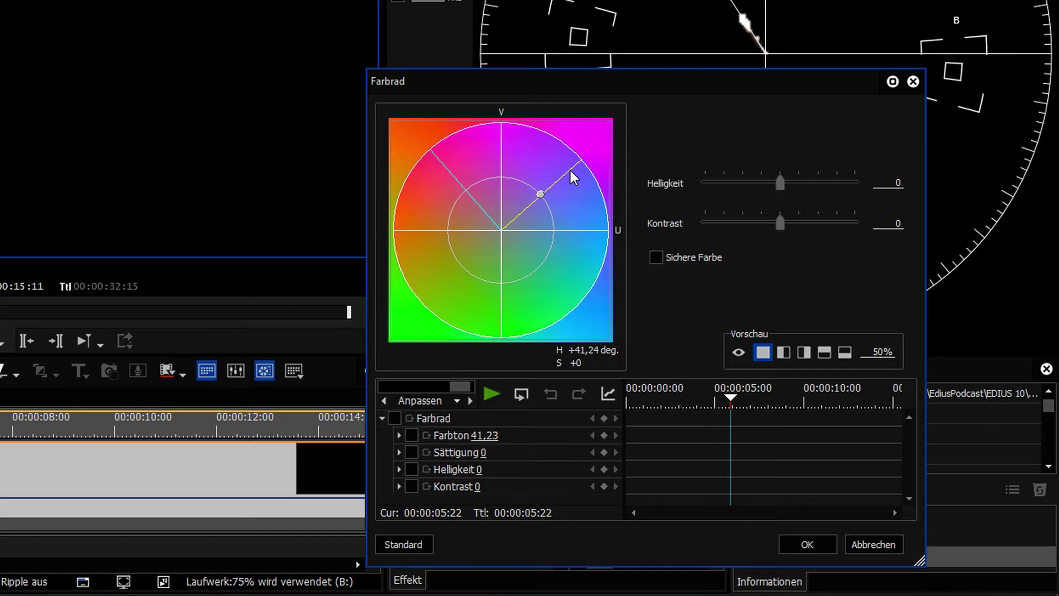
click(807, 544)
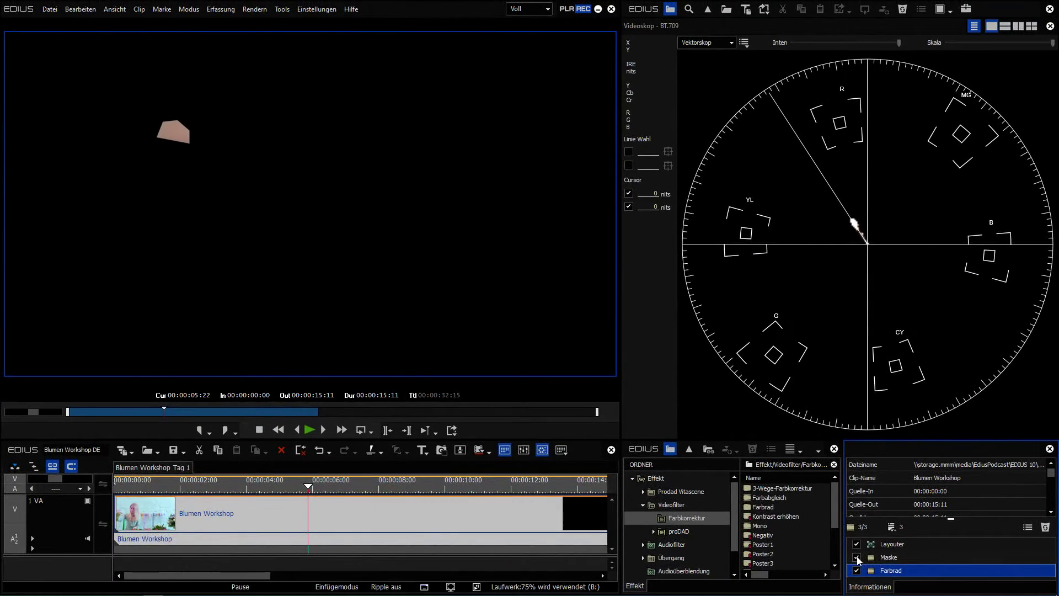
click(857, 559)
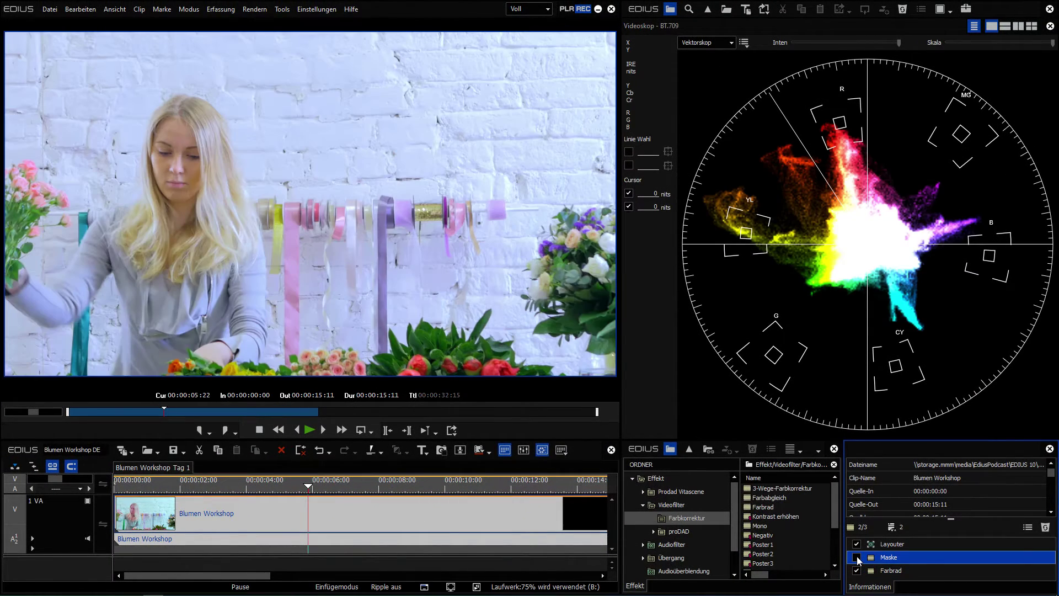